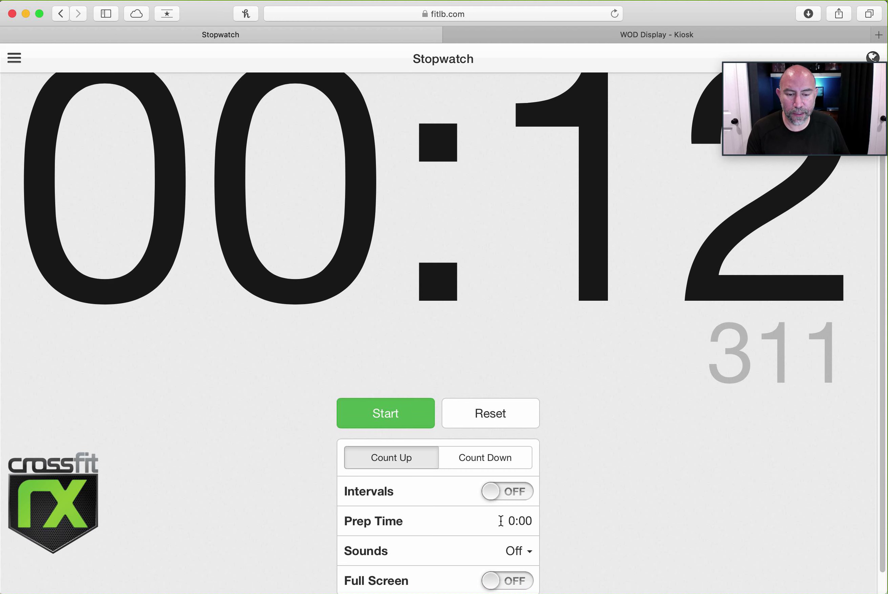
Step: Turn on intervals for the count-up stopwatch, then reset it and start it from zero
scroll(509, 522, down, 1)
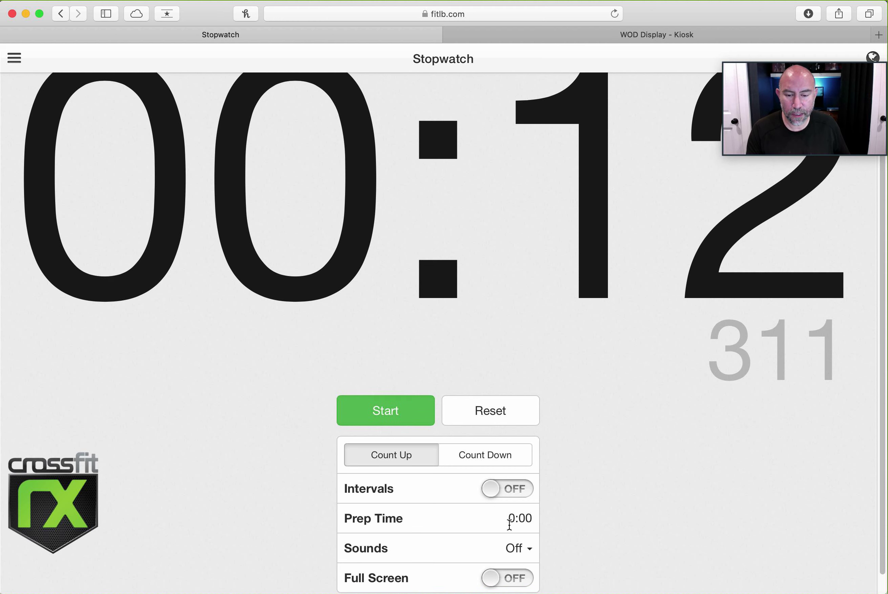
click(530, 491)
scroll(523, 503, down, 3)
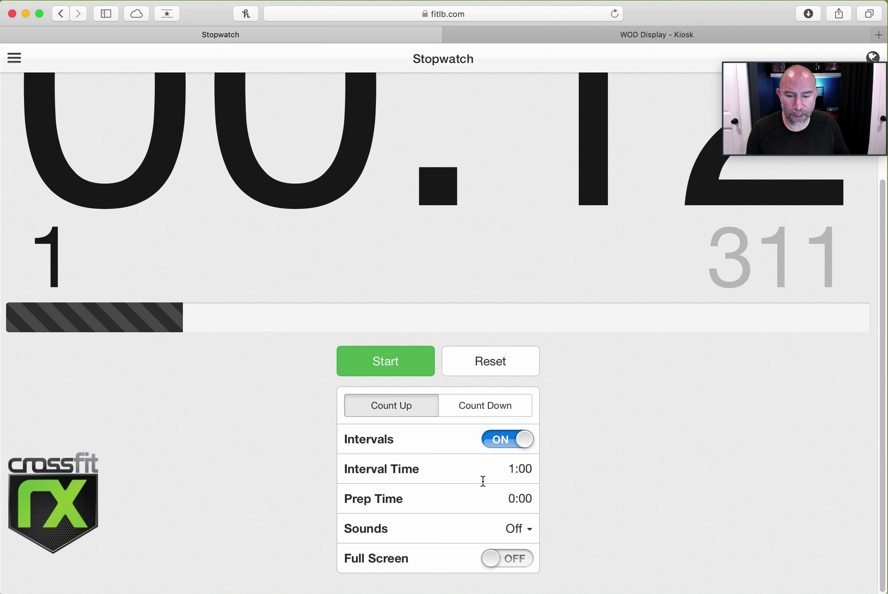
click(492, 371)
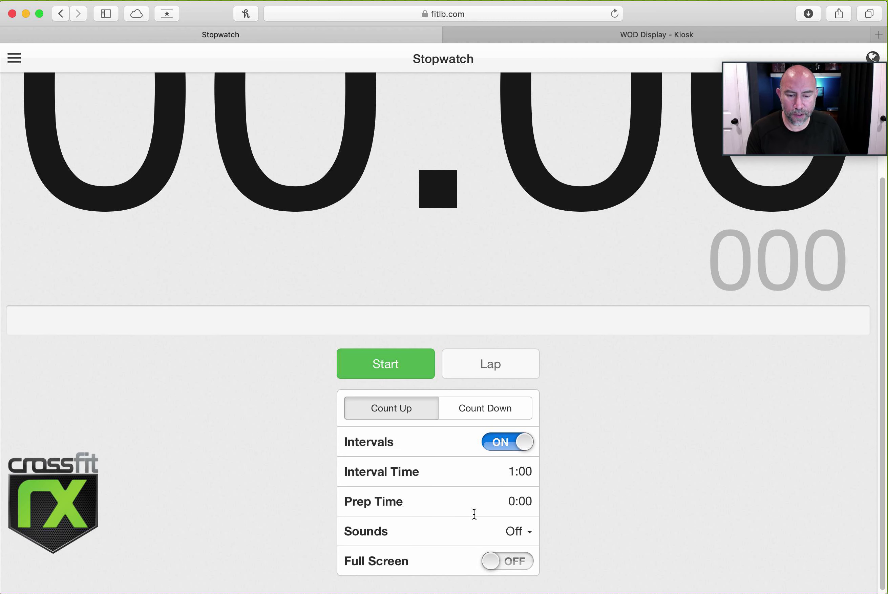
click(405, 370)
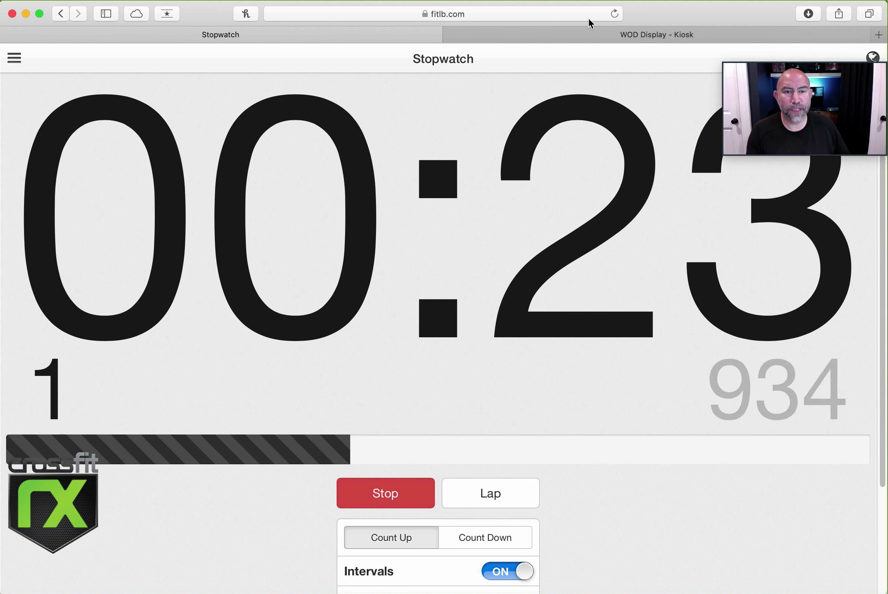
Step: Check the 12-minute EMOM on the WOD Display page and return to the running stopwatch
click(587, 38)
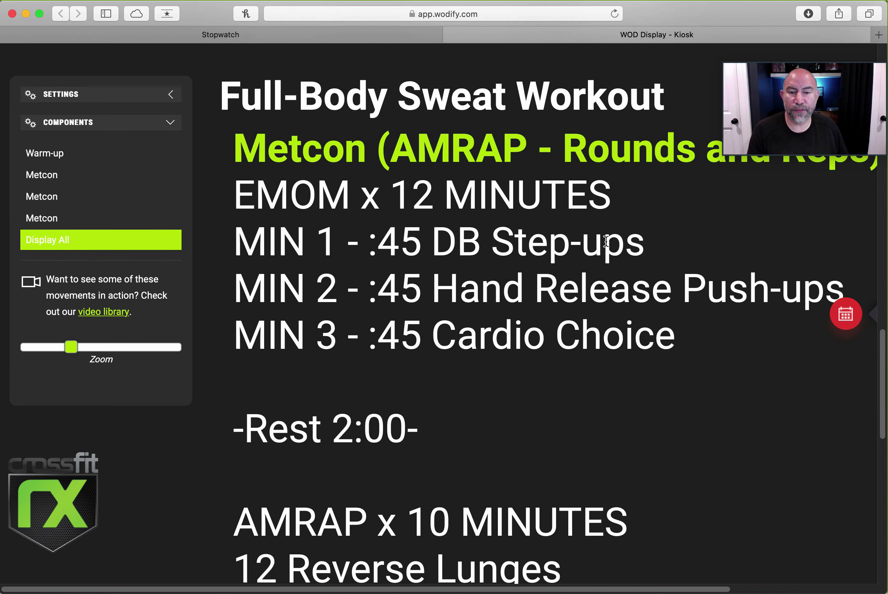
click(245, 34)
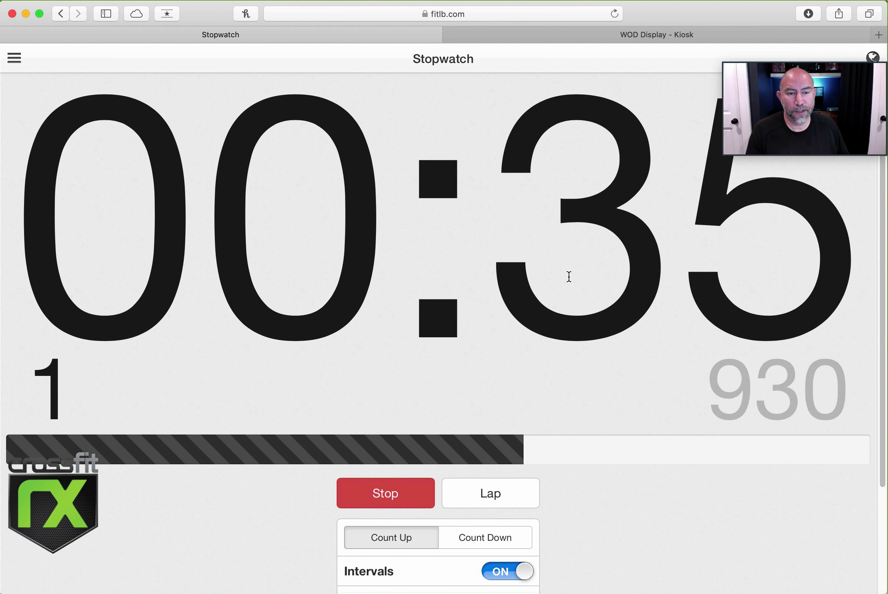
mouse_move(825, 64)
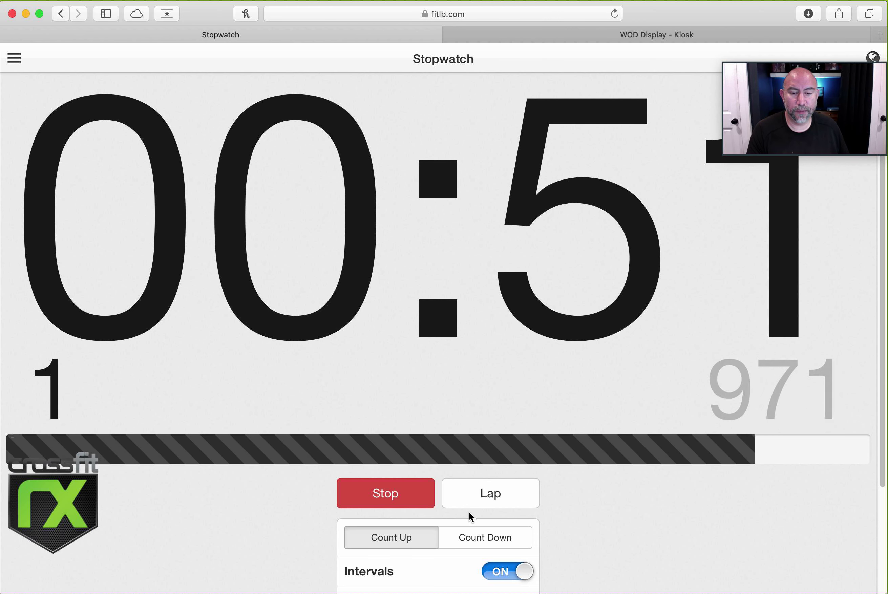
Step: Set the stopwatch's sounds to Fight Bell and then to Female Voice
scroll(469, 512, down, 5)
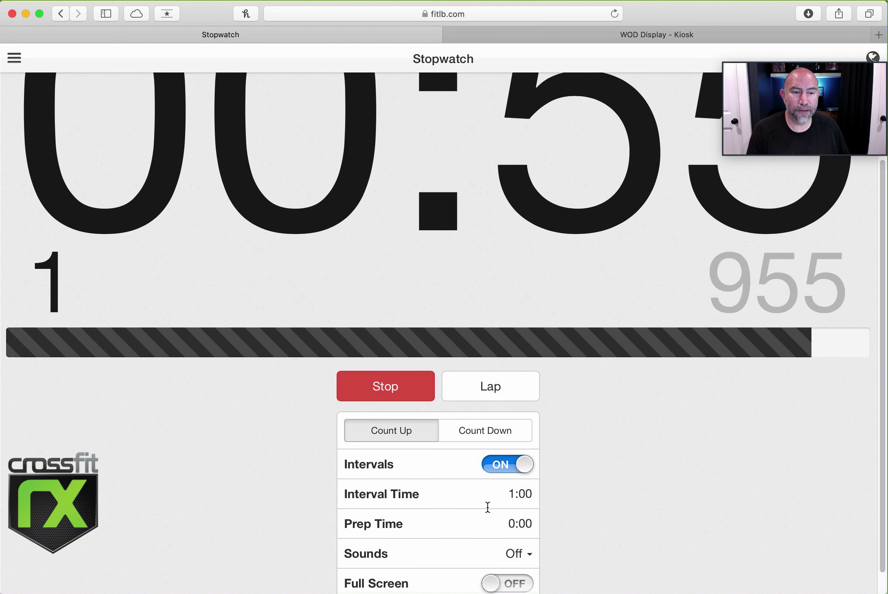
scroll(485, 507, up, 3)
scroll(480, 505, up, 3)
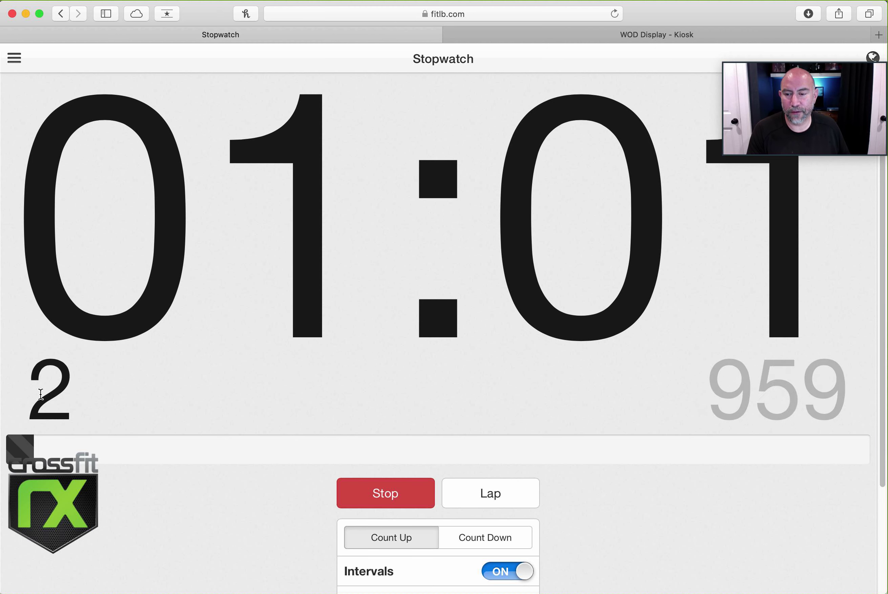
scroll(126, 405, down, 5)
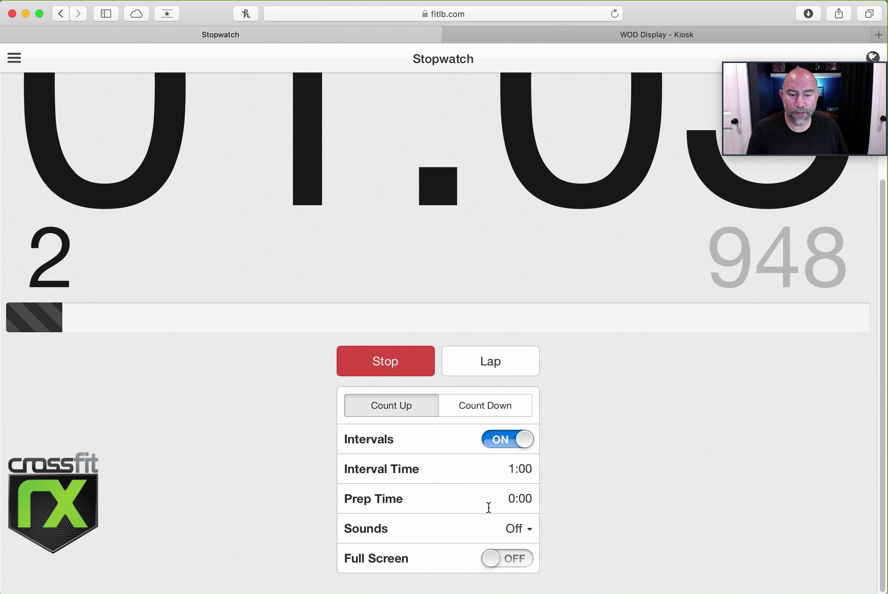
click(513, 529)
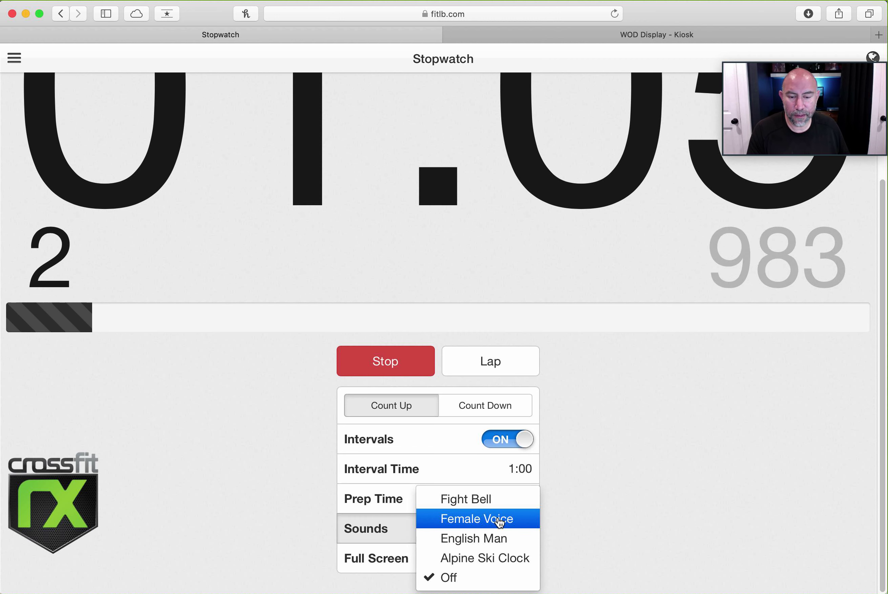
click(496, 502)
click(528, 531)
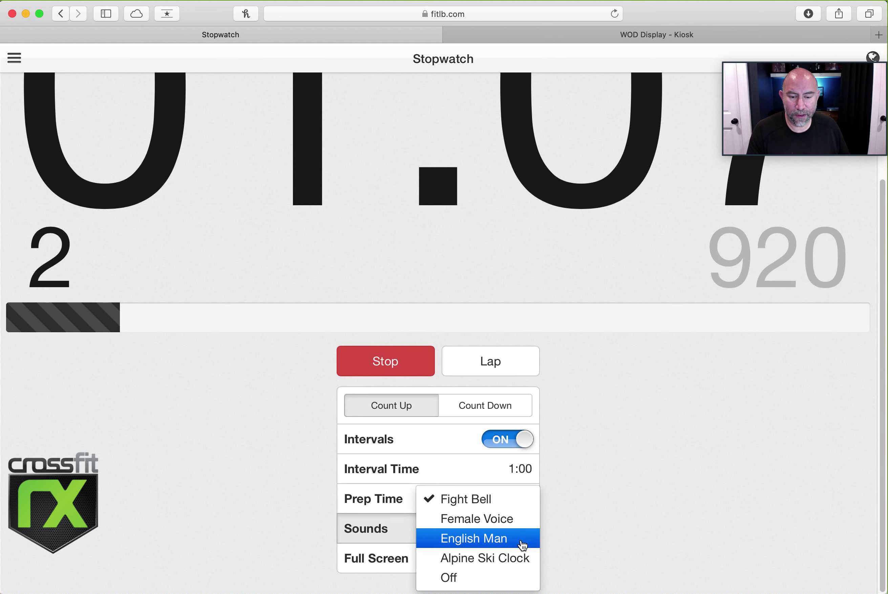
click(512, 521)
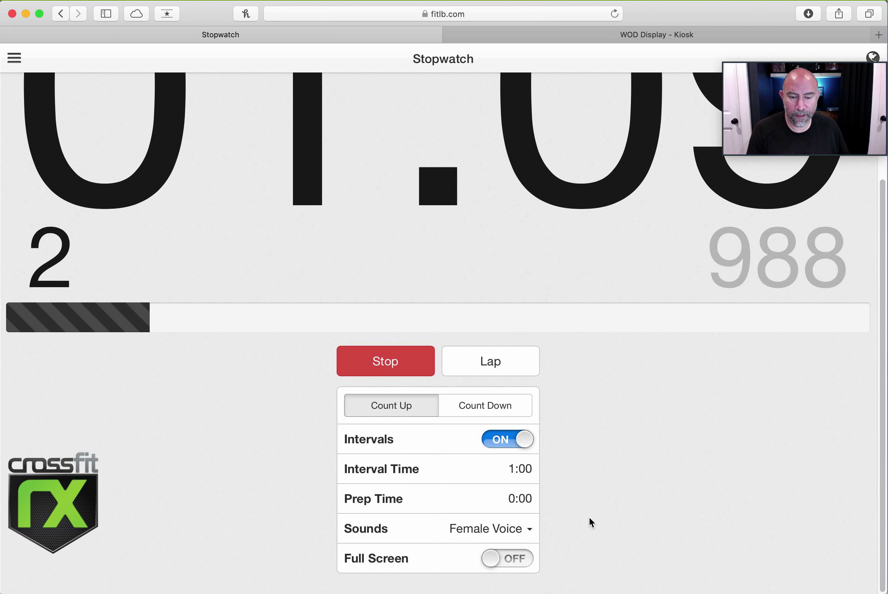
scroll(411, 500, up, 3)
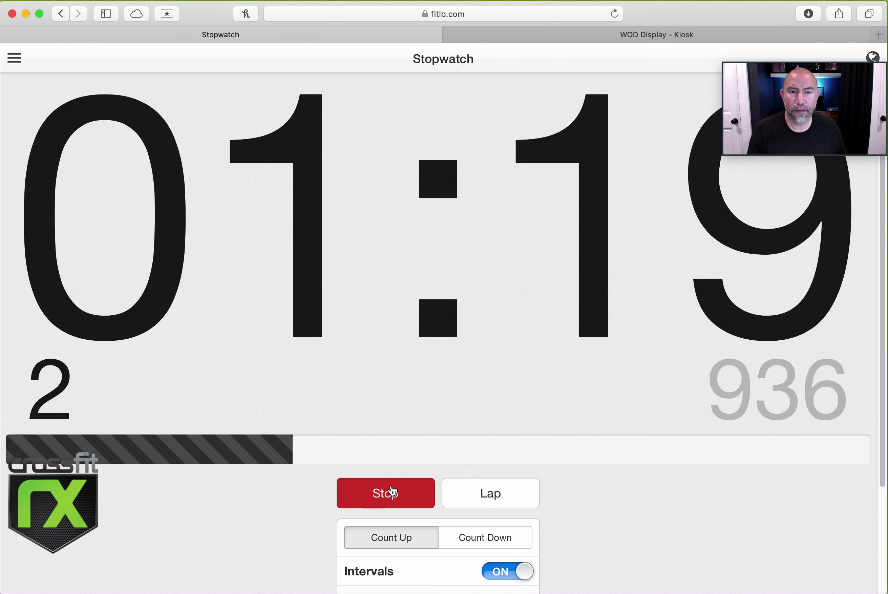
Step: Read through the EMOM and the 10-minute AMRAP on the WOD Display page, then review the running stopwatch and its settings
click(620, 35)
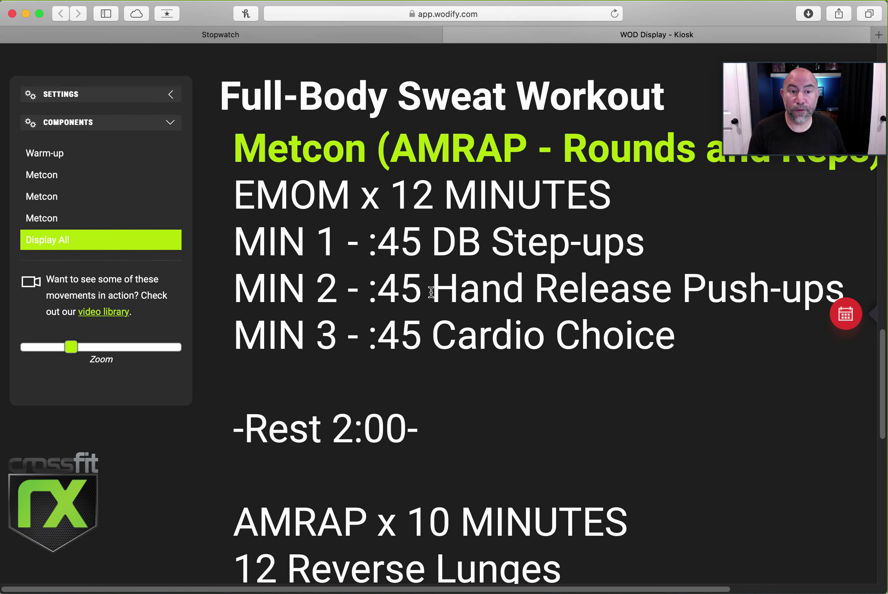
scroll(432, 292, down, 8)
scroll(431, 292, up, 3)
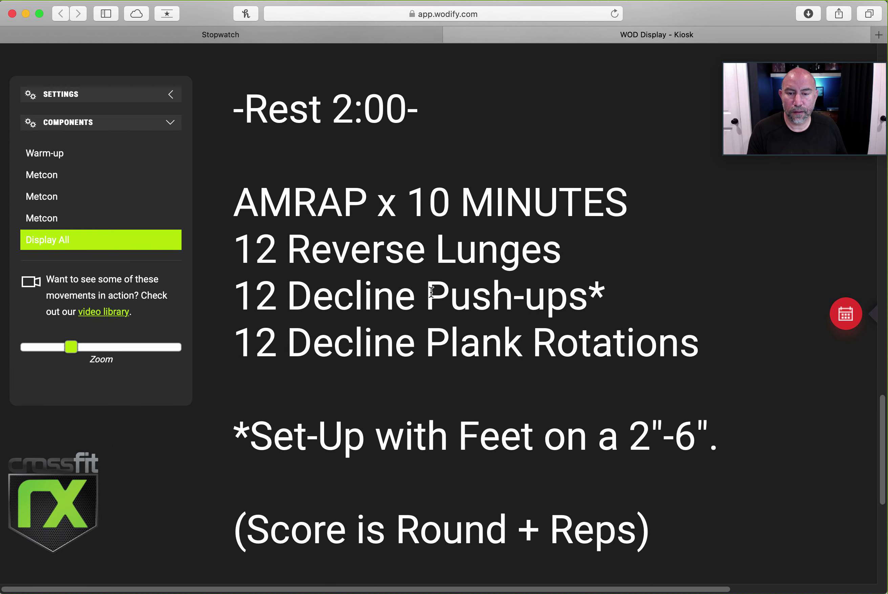
scroll(431, 292, up, 8)
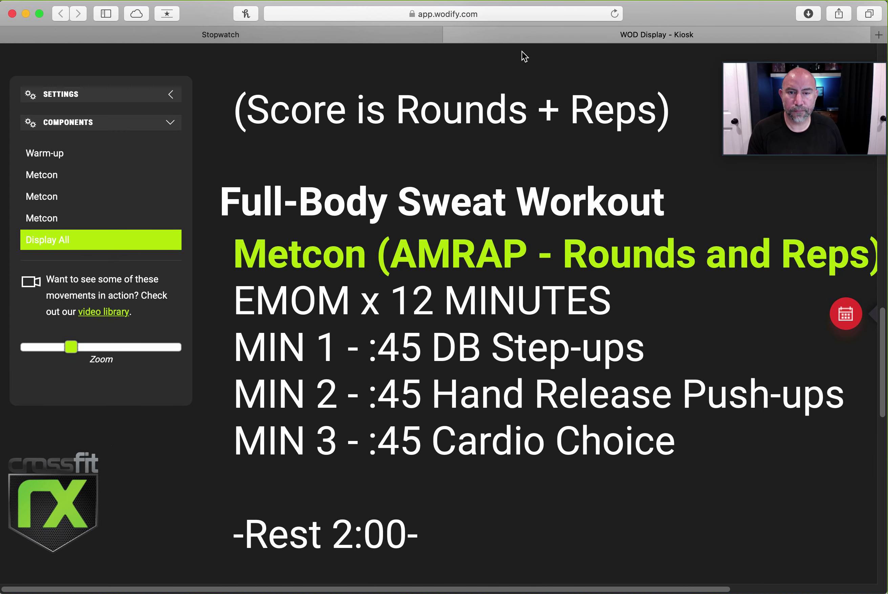
click(387, 35)
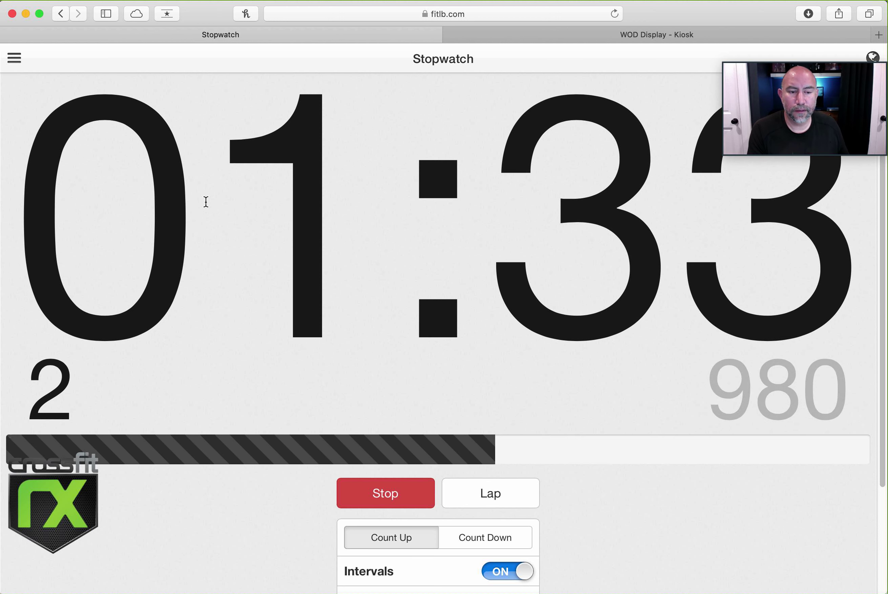
scroll(343, 277, down, 4)
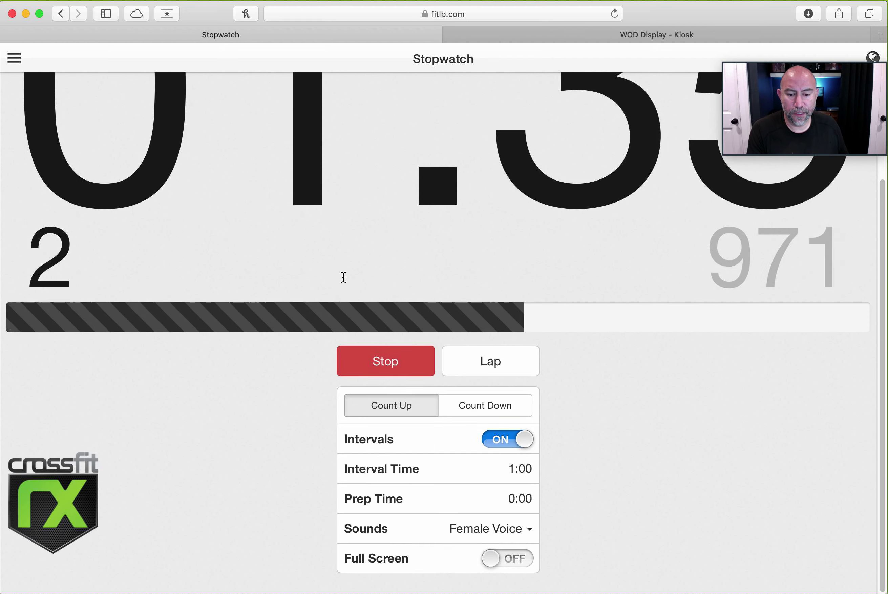
scroll(382, 181, up, 4)
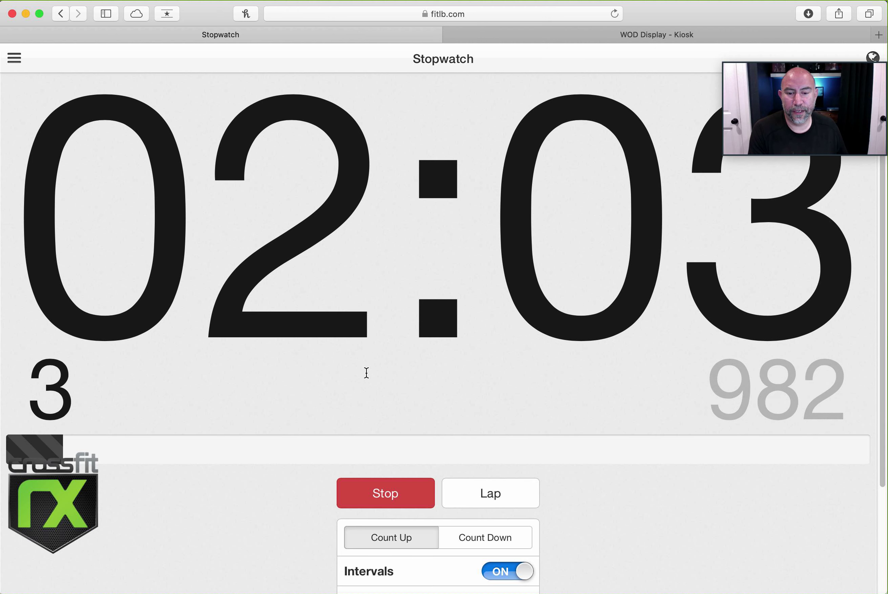
Step: Stop and reset the stopwatch, and turn its intervals off
click(409, 500)
click(473, 503)
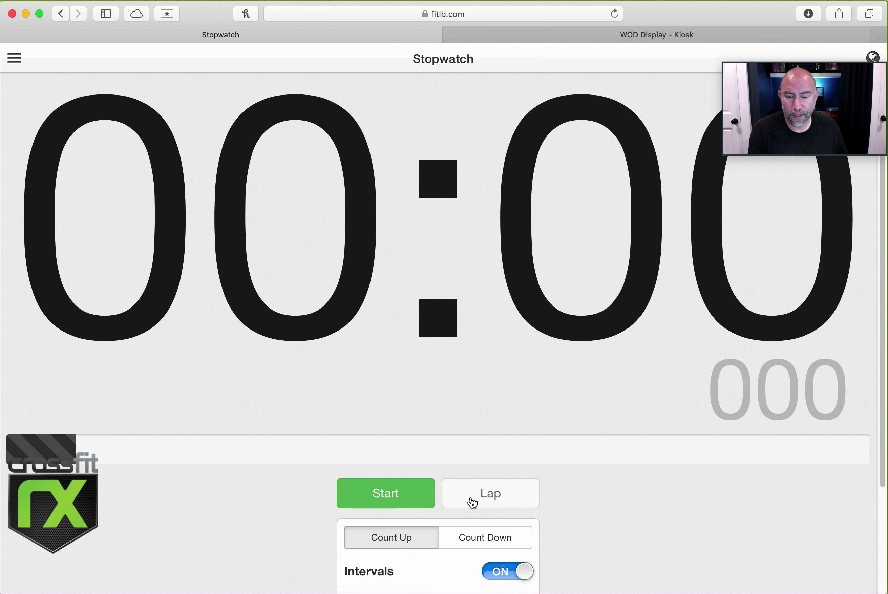
scroll(473, 503, down, 3)
click(503, 447)
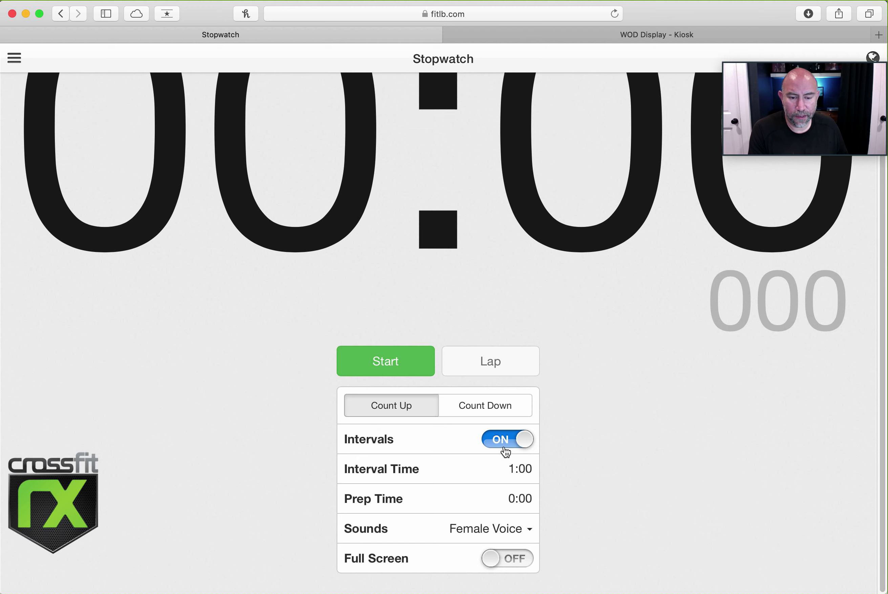
scroll(347, 258, up, 2)
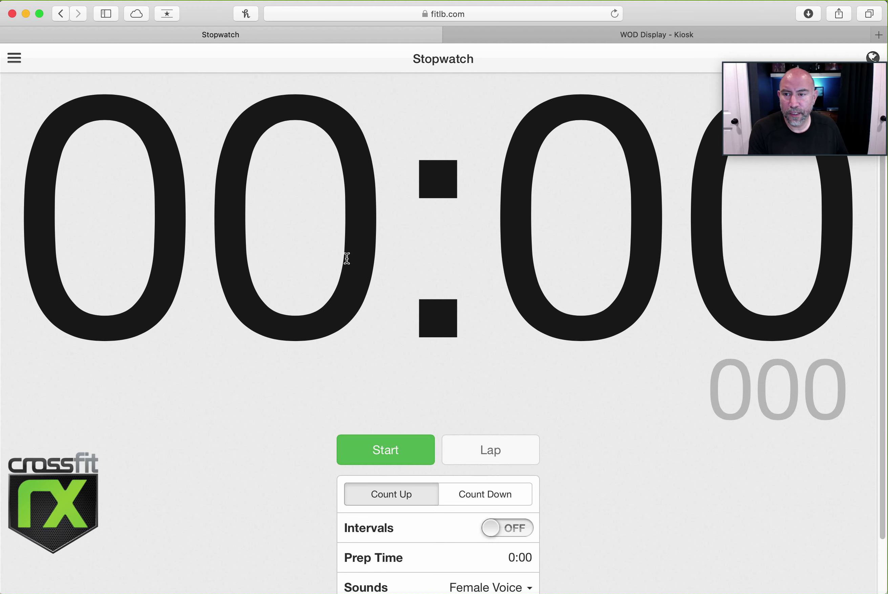
Step: Open the Tabata Timer tool and review its rounds, work and rest time settings and its round display
click(15, 59)
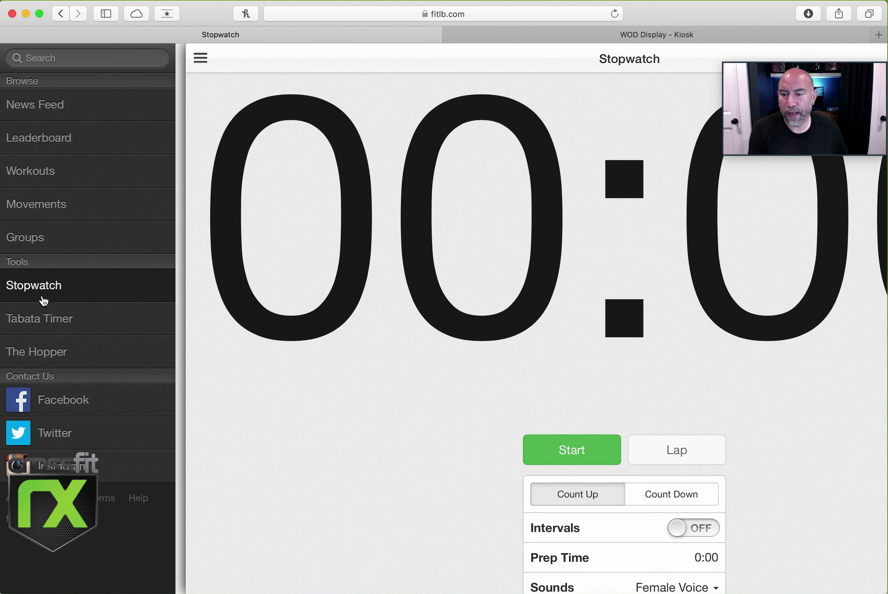
click(44, 321)
scroll(325, 446, down, 5)
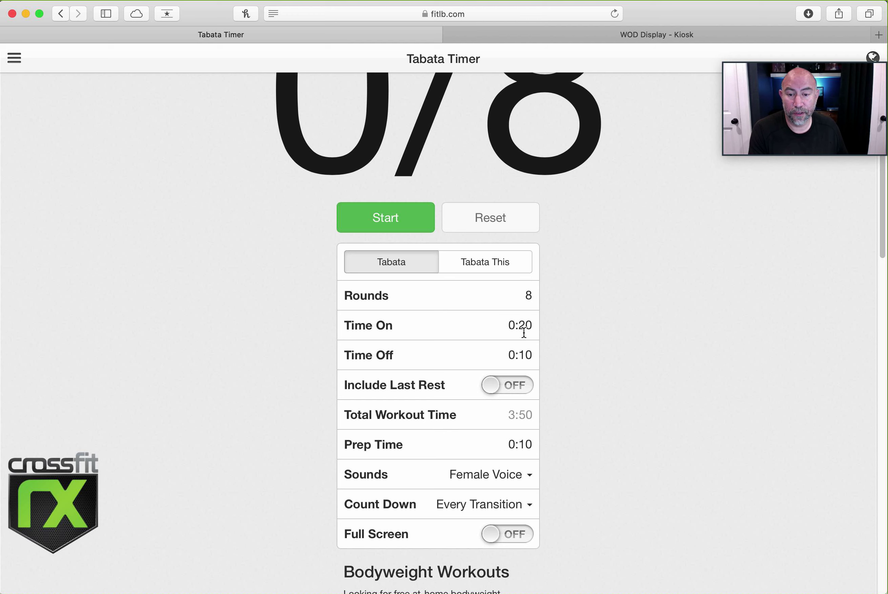
scroll(513, 145, up, 8)
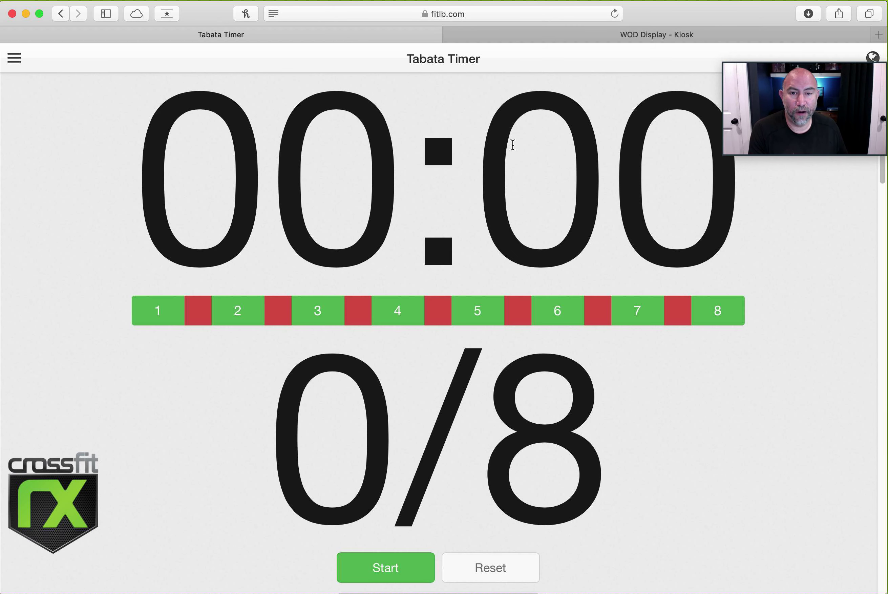
Step: Check the Full-Body Sweat Workout on the WOD Display page, then switch from the Tabata Timer back to the Stopwatch tool
click(556, 36)
mouse_move(769, 150)
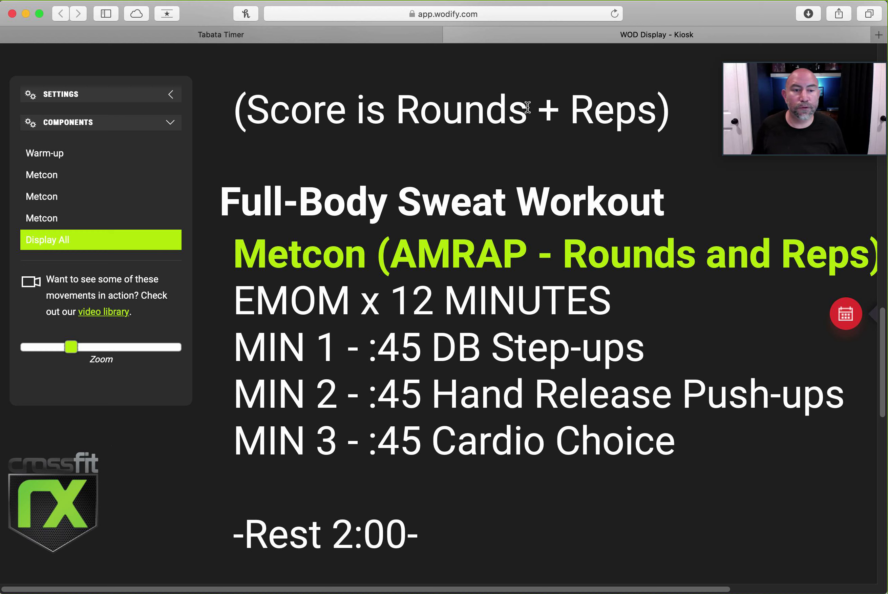
click(381, 35)
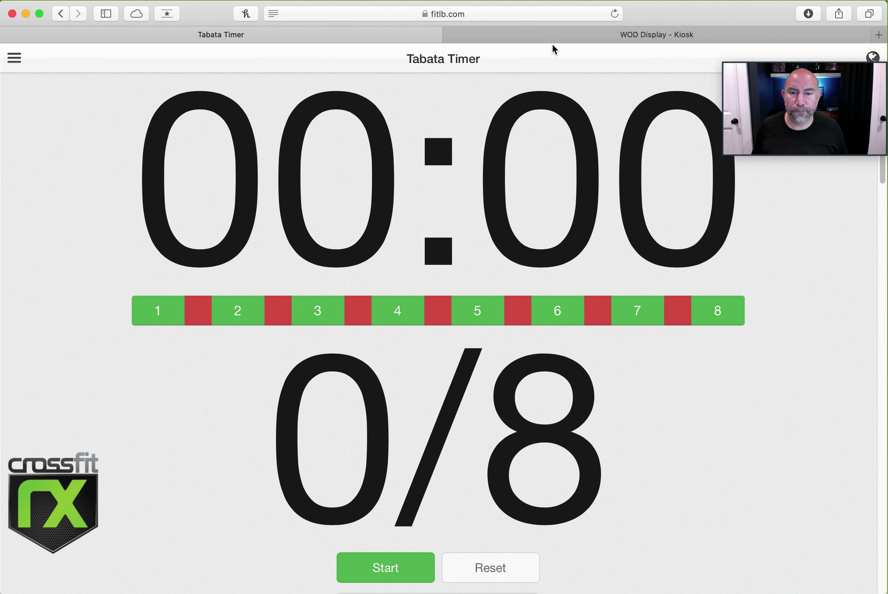
click(12, 64)
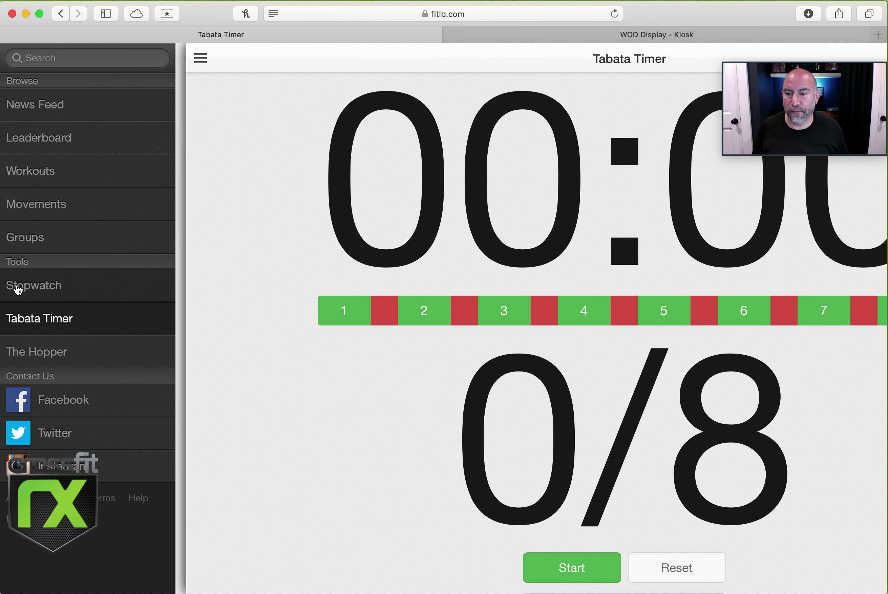
click(18, 297)
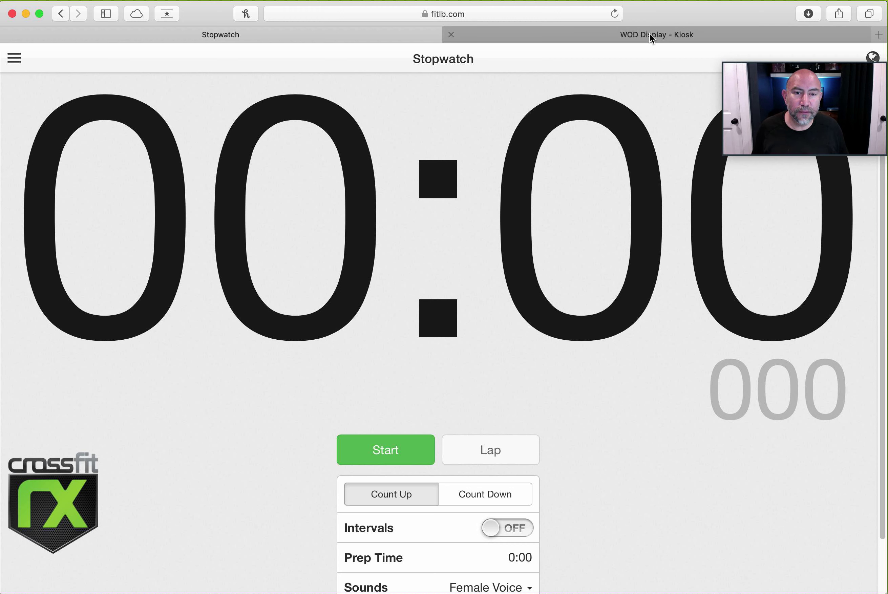
Step: Go back to the Zoom meeting window and end the meeting for all participants
mouse_move(762, 114)
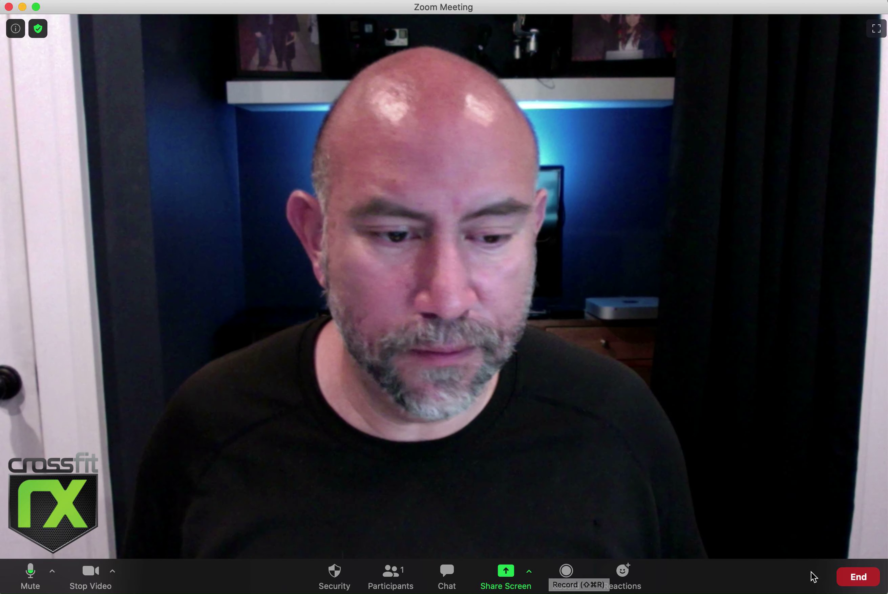
click(848, 577)
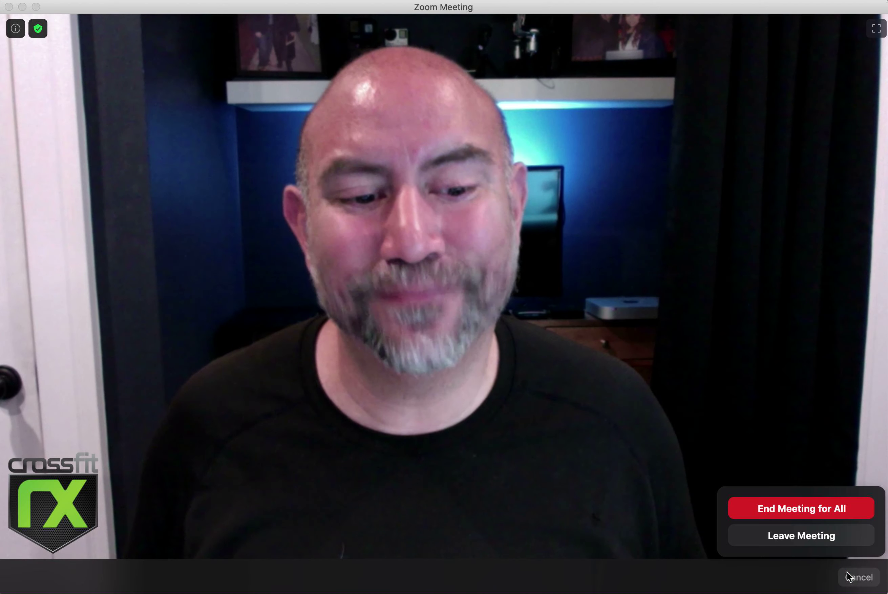
click(817, 512)
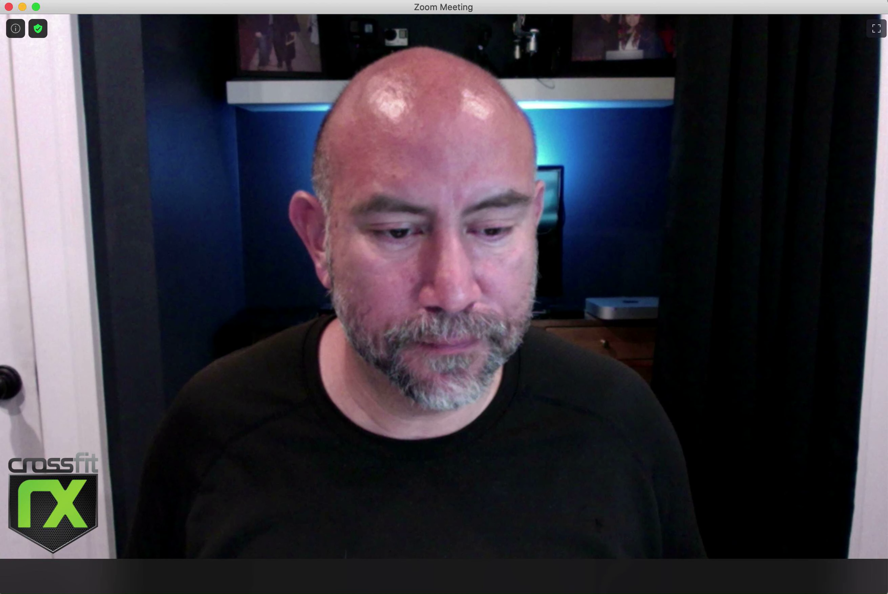